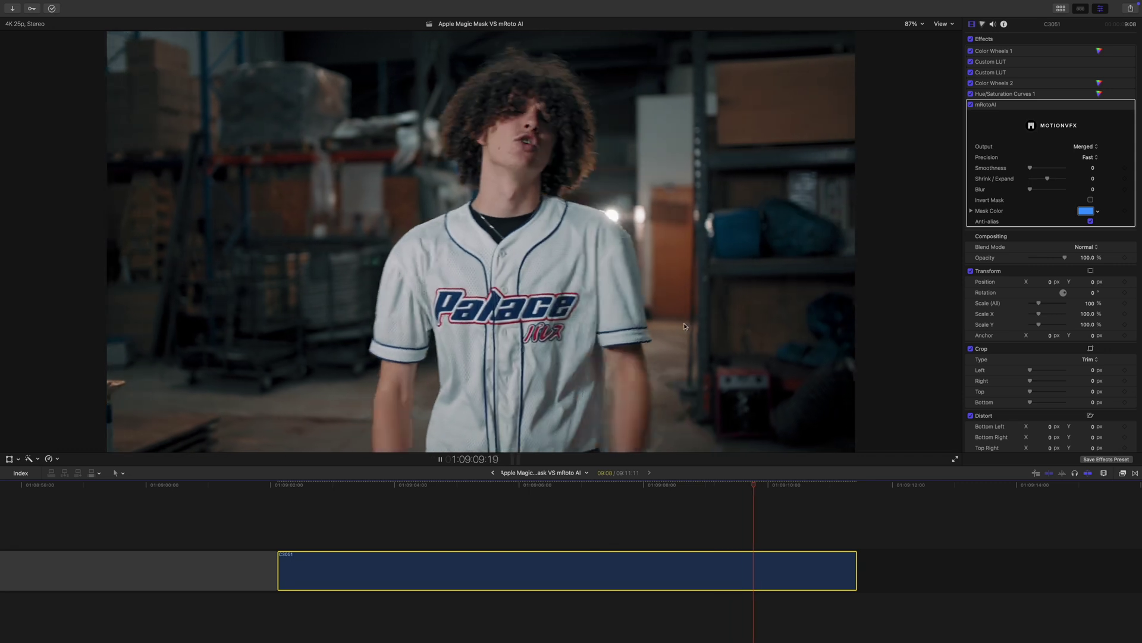
# Stop playback and paint an mRoto stroke from the man's hand up his arm to his neck
pyautogui.press('space')
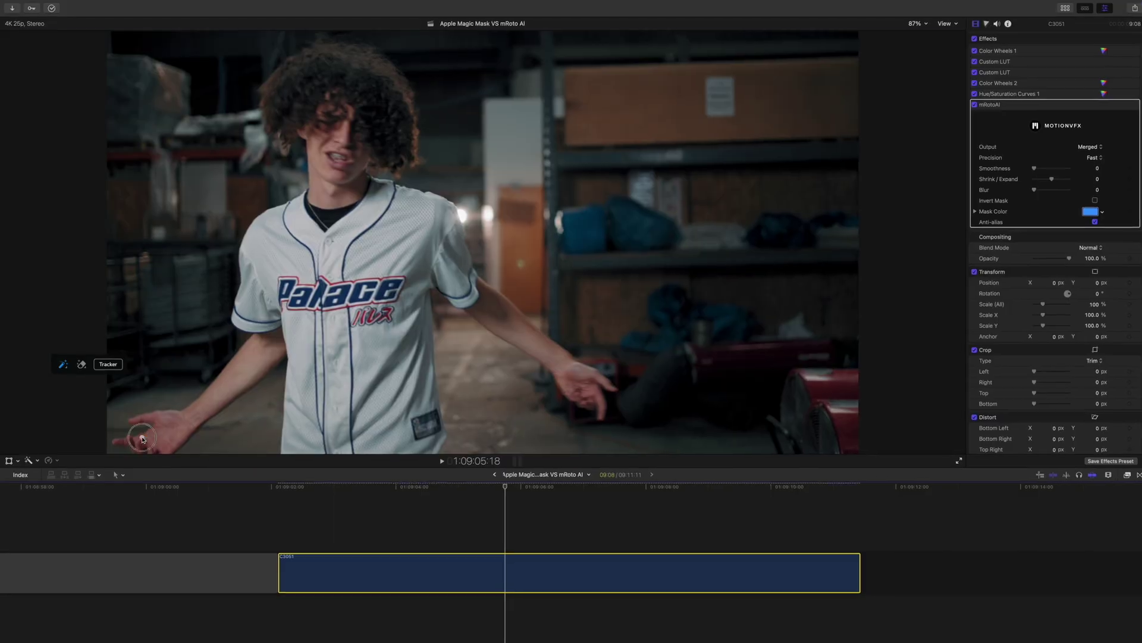
pyautogui.moveTo(146, 447)
pyautogui.mouseDown()
pyautogui.moveTo(238, 405)
pyautogui.moveTo(280, 334)
pyautogui.moveTo(323, 177)
pyautogui.moveTo(259, 122)
pyautogui.moveTo(321, 64)
pyautogui.moveTo(390, 146)
pyautogui.moveTo(351, 238)
pyautogui.moveTo(452, 238)
pyautogui.moveTo(624, 413)
pyautogui.moveTo(483, 274)
pyautogui.moveTo(318, 479)
pyautogui.moveTo(320, 355)
pyautogui.moveTo(389, 382)
pyautogui.moveTo(354, 229)
pyautogui.moveTo(376, 221)
pyautogui.mouseUp()
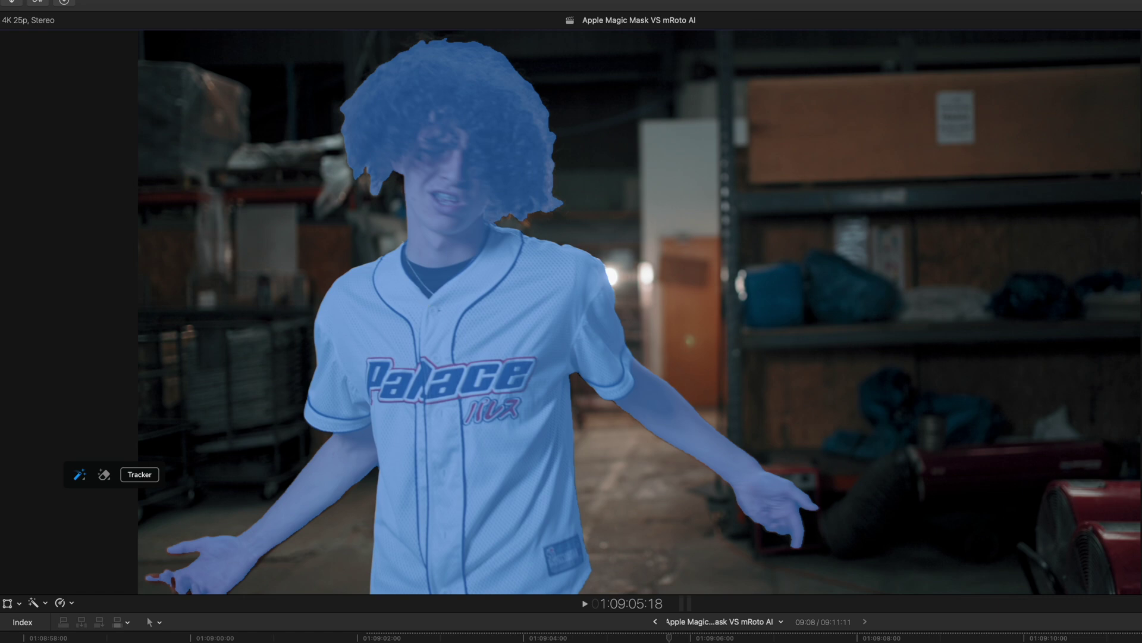
# Track the mRotoAI mask forward and backward through the clip, then set Output to Masked Video
pyautogui.click(142, 476)
pyautogui.click(96, 500)
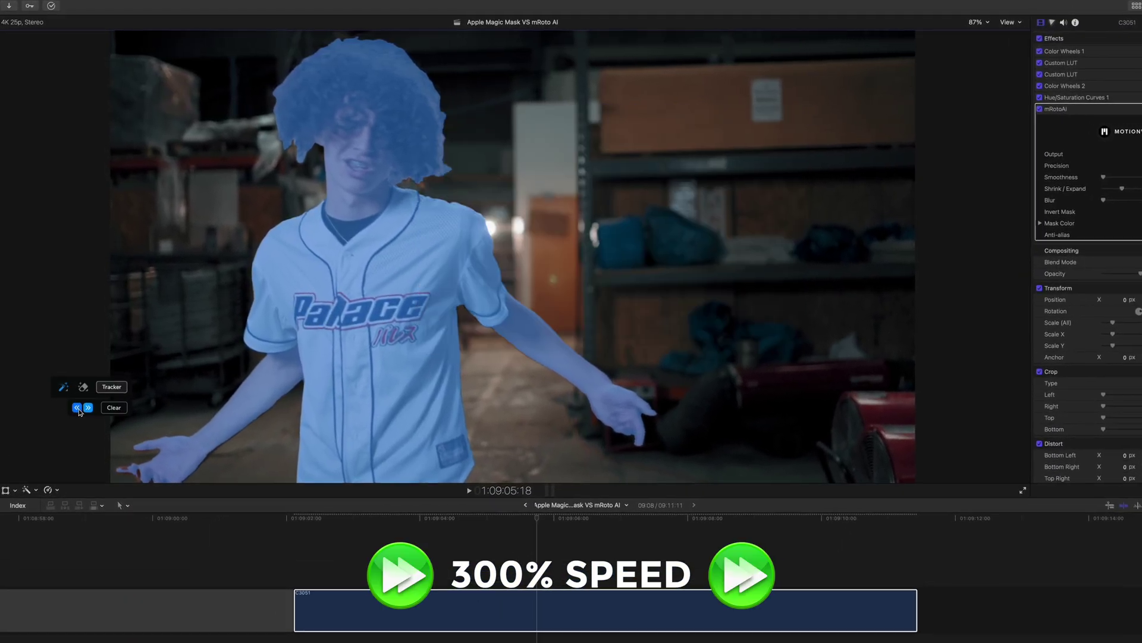
pyautogui.click(88, 404)
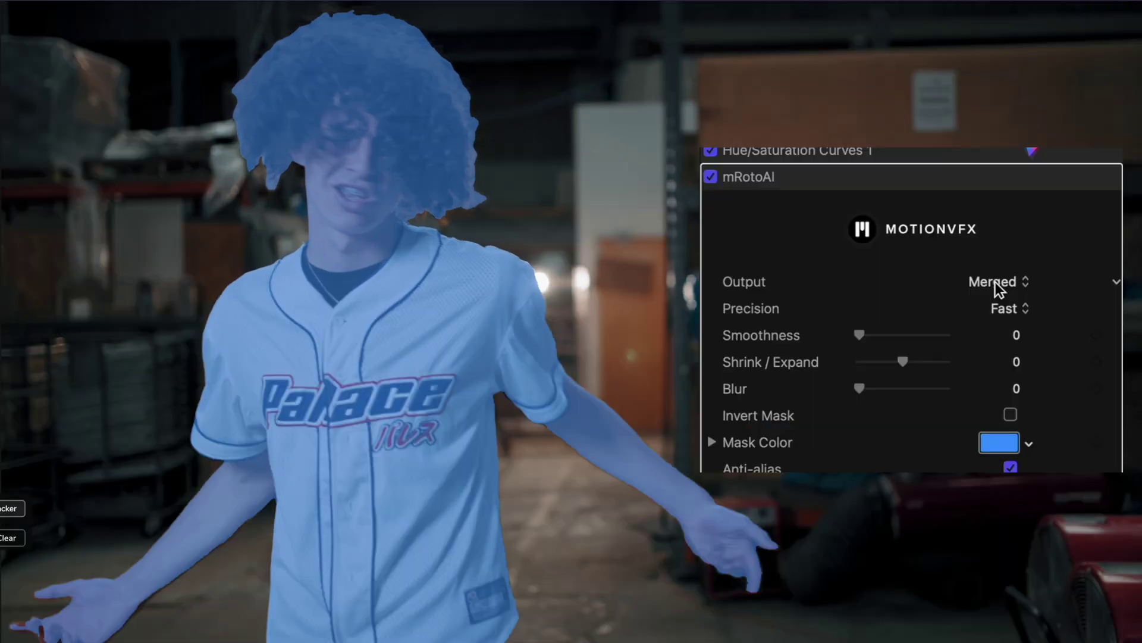
pyautogui.click(997, 286)
pyautogui.click(1002, 335)
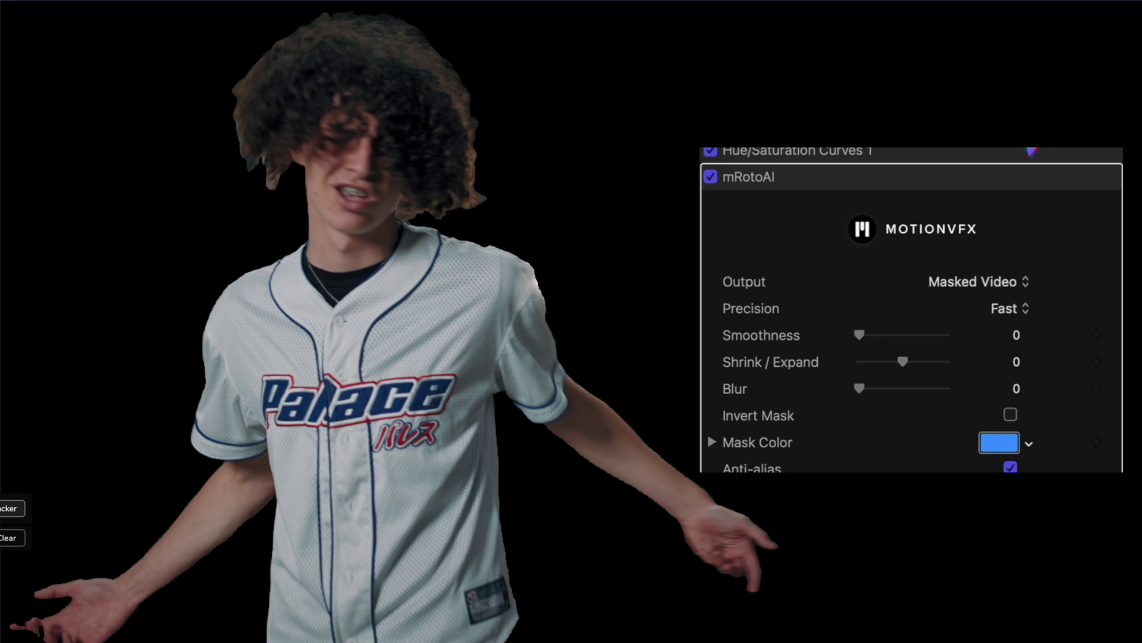
# Set the mRotoAI mask Blur to 0.29, Shrink/Expand to -0.27 and Smoothness to about 0.51
pyautogui.scroll(-1, 863, 337)
pyautogui.moveTo(863, 337); pyautogui.dragTo(911, 338)
pyautogui.scroll(1, 912, 338)
pyautogui.click(861, 376)
pyautogui.moveTo(862, 376); pyautogui.dragTo(872, 378)
pyautogui.moveTo(903, 351); pyautogui.dragTo(896, 351)
pyautogui.moveTo(907, 325); pyautogui.dragTo(840, 330)
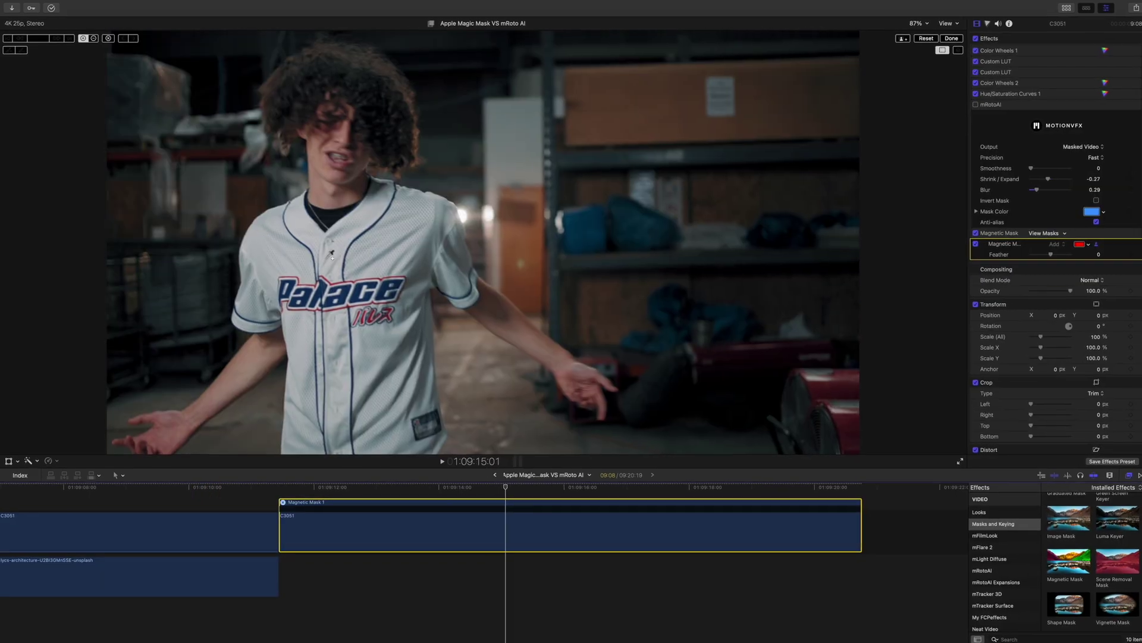
# Add Magnetic Mask points on the man's jersey and right arm, finish the mask, and play it
pyautogui.click(294, 247)
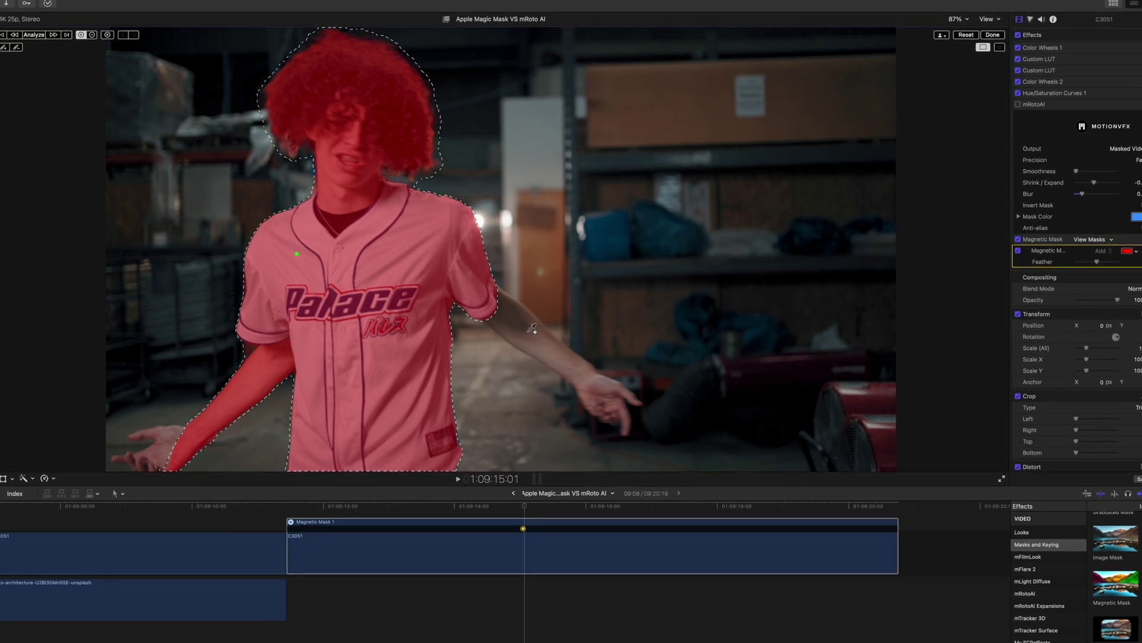
pyautogui.click(530, 330)
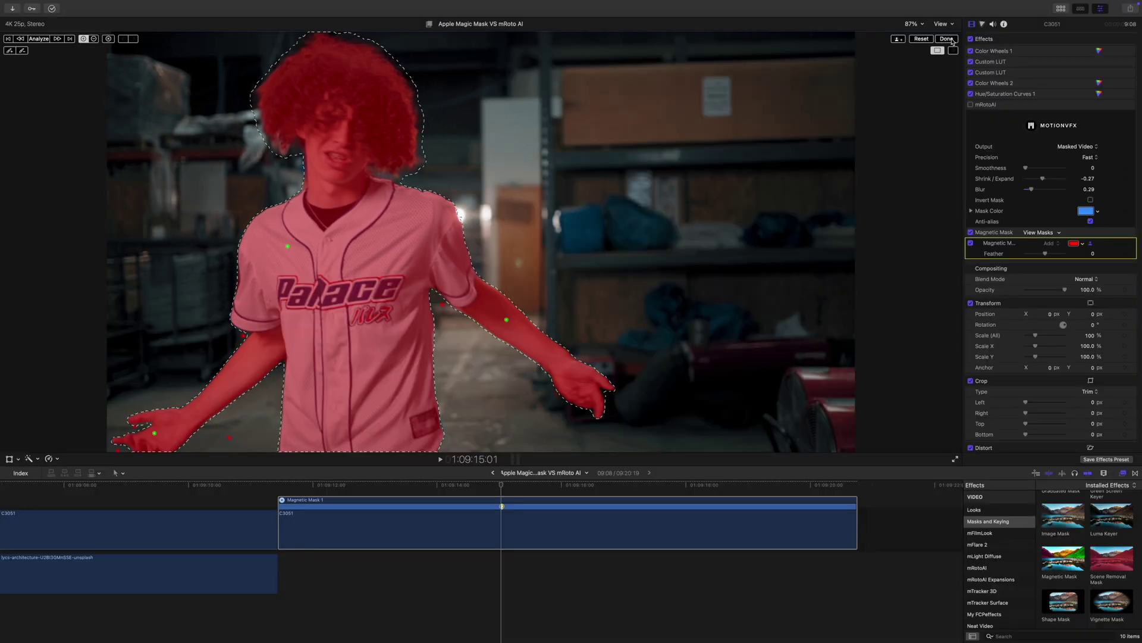
pyautogui.click(1105, 25)
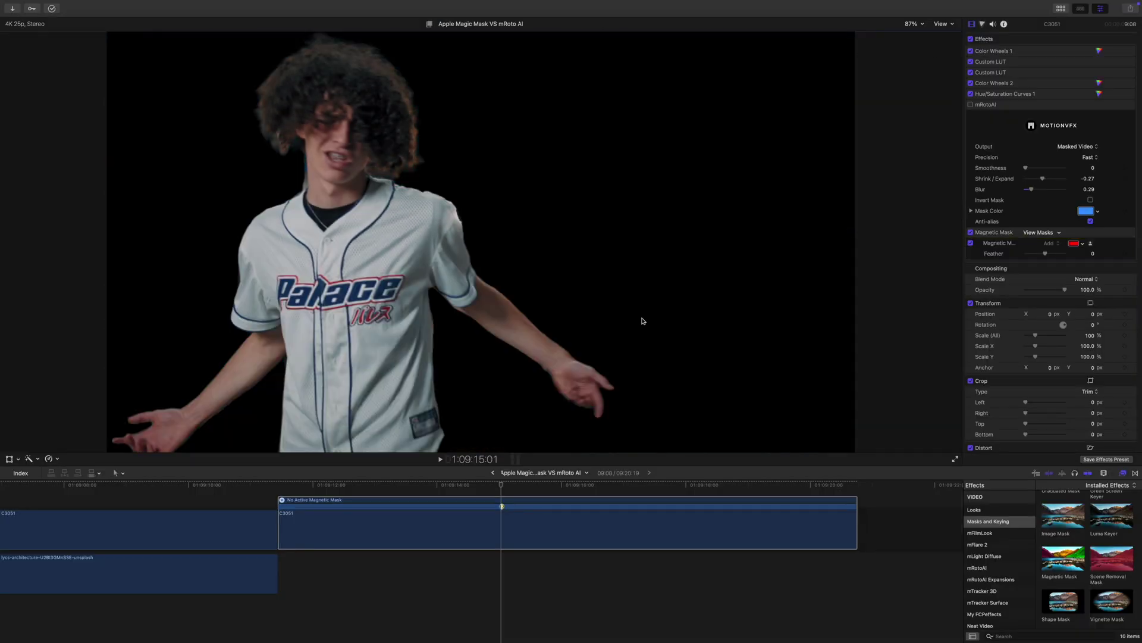
pyautogui.press('space')
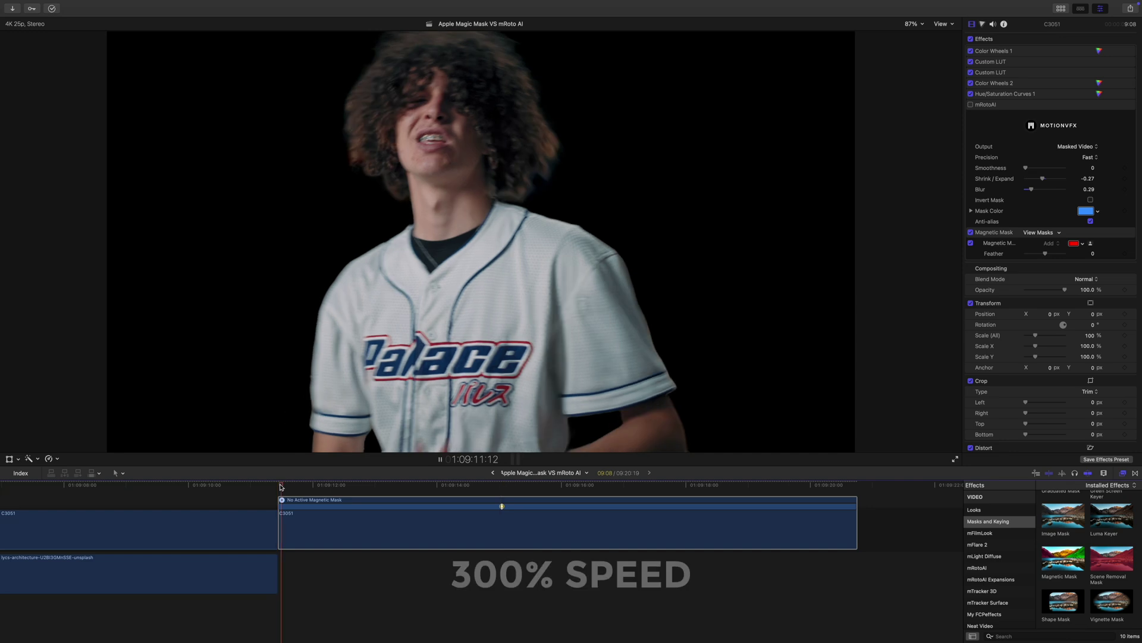
# Replay the clip from near the start and set the Magnetic Mask feather to 14
pyautogui.click(281, 487)
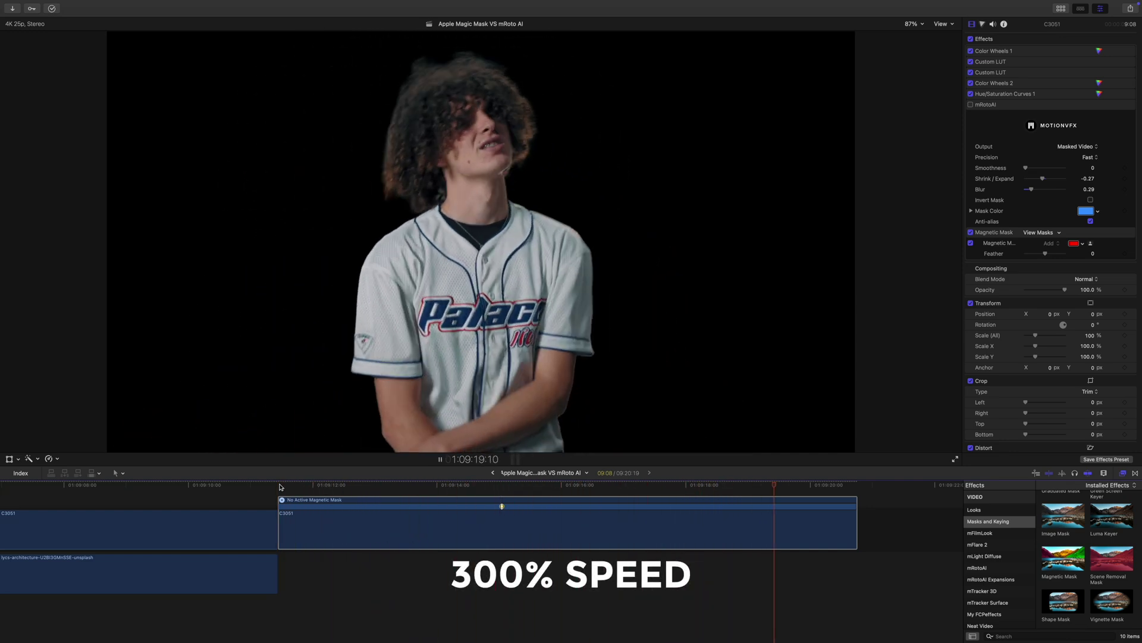
pyautogui.press('space')
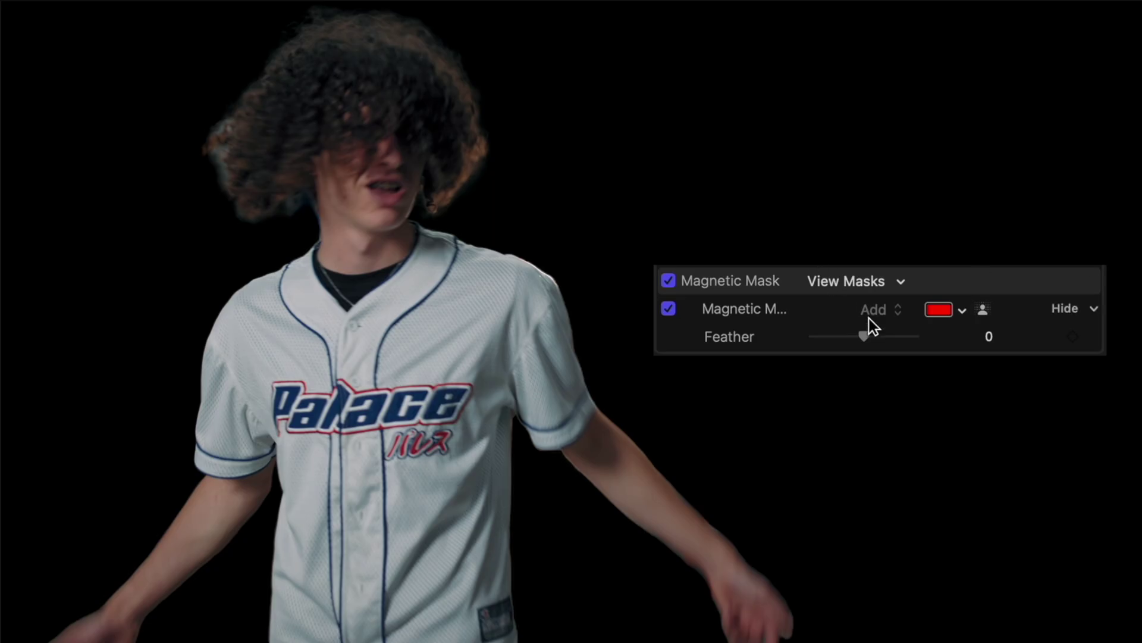
pyautogui.moveTo(866, 335); pyautogui.dragTo(874, 334)
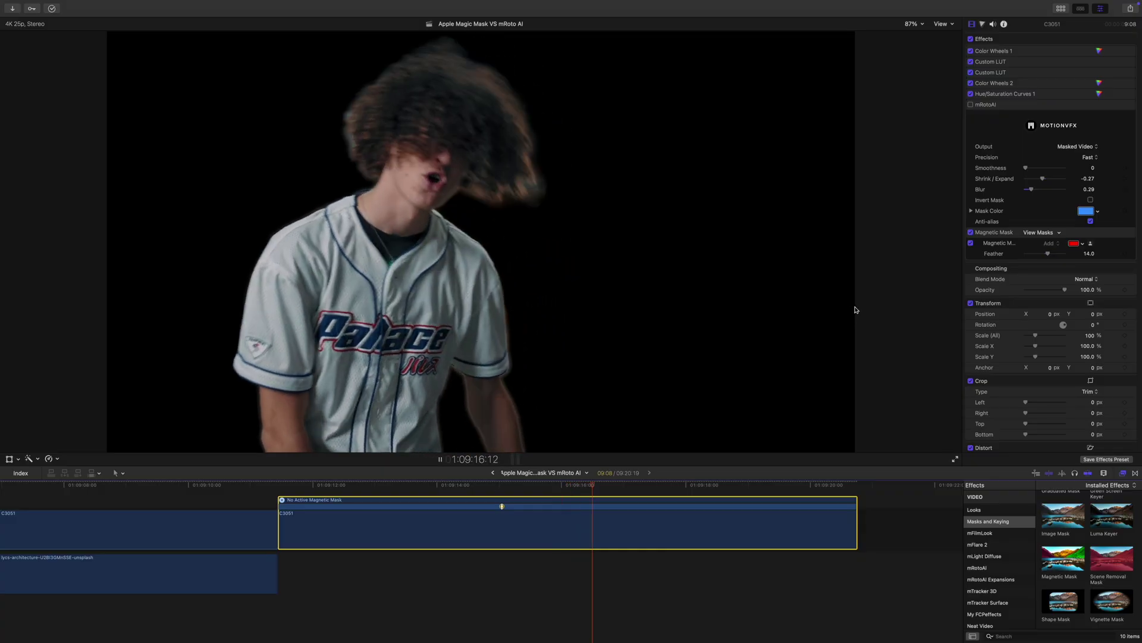
# Copy the office background clip and paste it beneath the man's masked clip
pyautogui.click(248, 574)
pyautogui.press('super+c')
pyautogui.press('super+v')
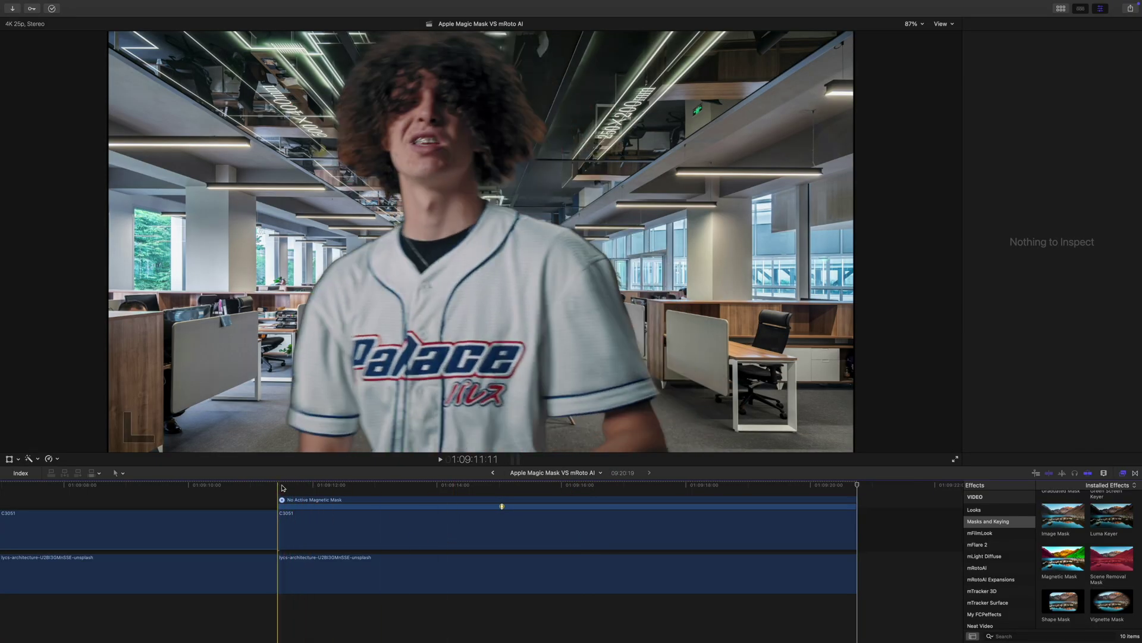
# Play the man composited over the office background
pyautogui.press('space')
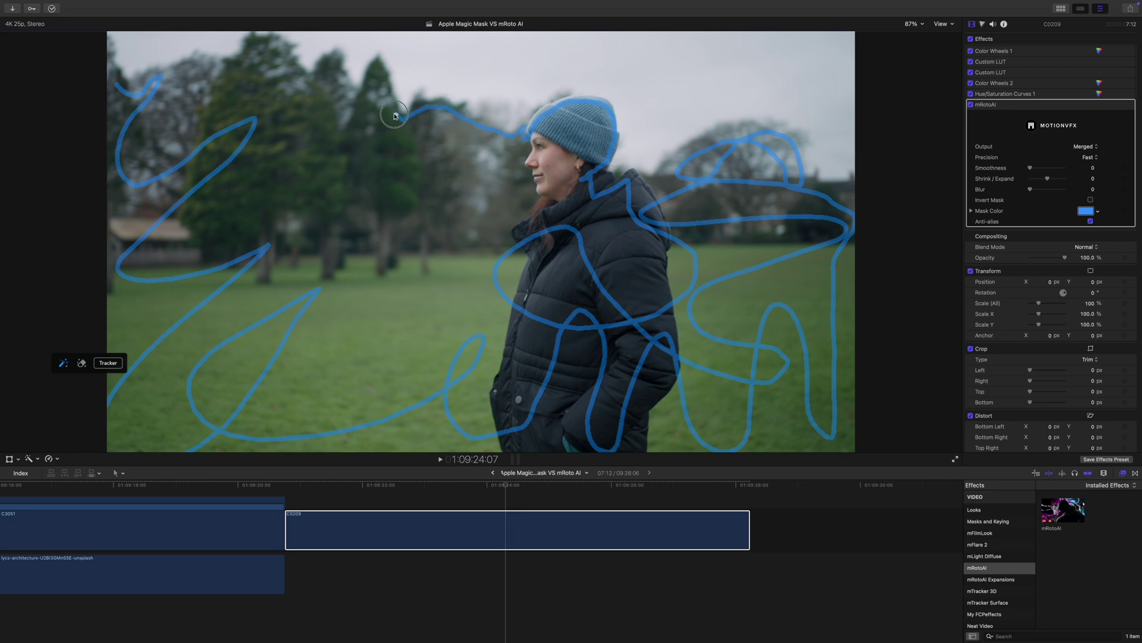
# Paint mRoto strokes across the park treetops, output Masked Video, and track the mask through the clip
pyautogui.moveTo(357, 94)
pyautogui.mouseDown()
pyautogui.moveTo(322, 66)
pyautogui.moveTo(241, 57)
pyautogui.moveTo(131, 89)
pyautogui.mouseUp()
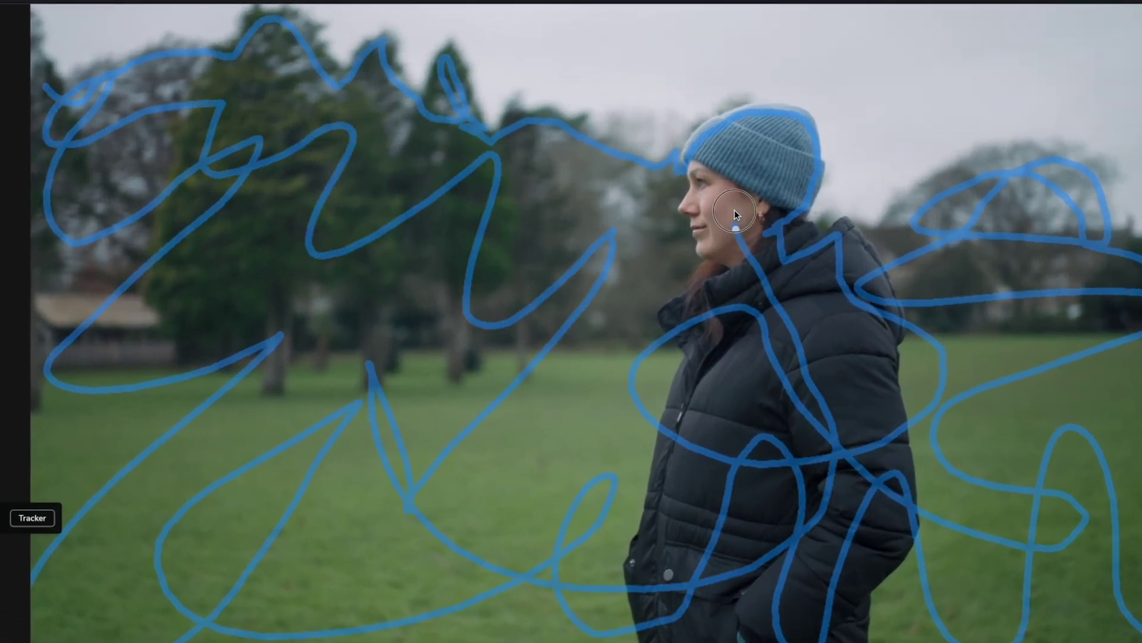
pyautogui.moveTo(736, 214); pyautogui.dragTo(660, 203)
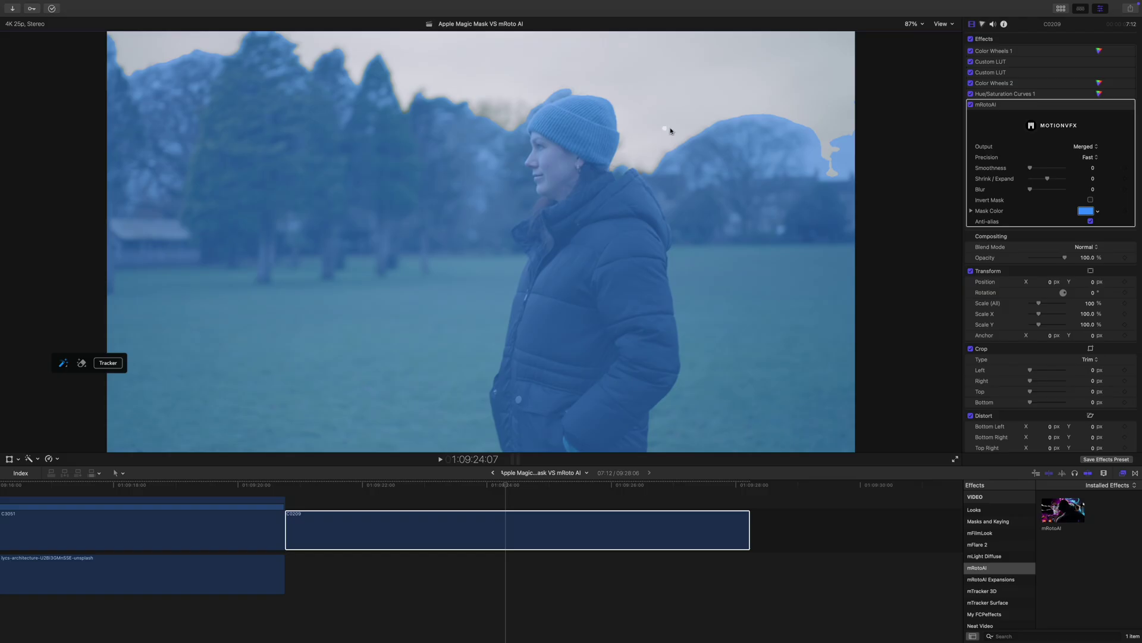
pyautogui.click(1092, 168)
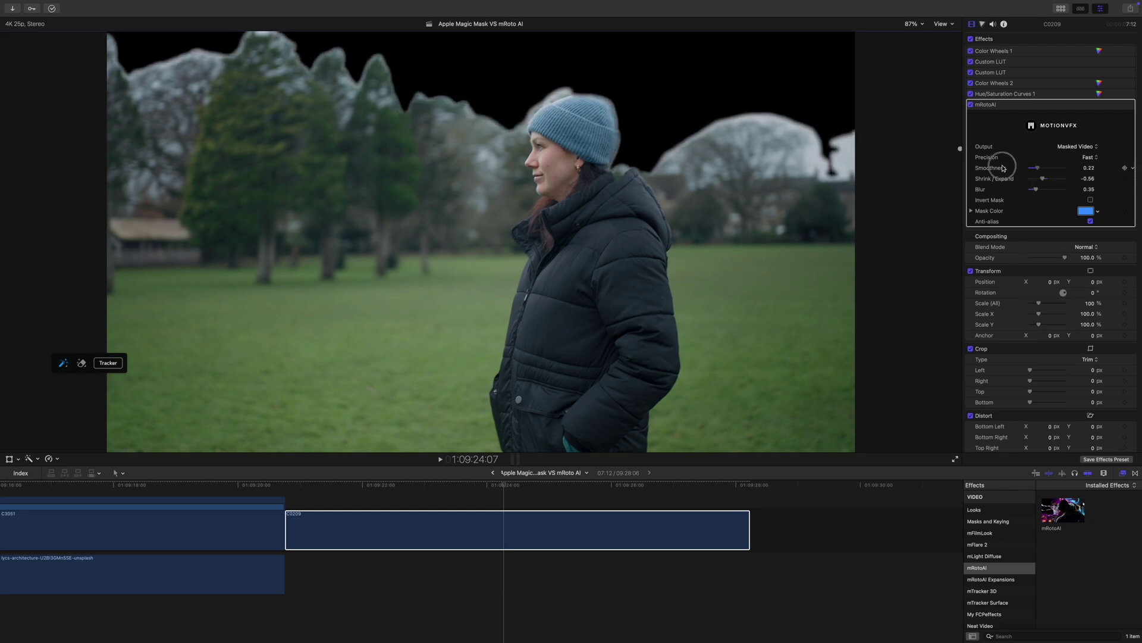
pyautogui.click(77, 383)
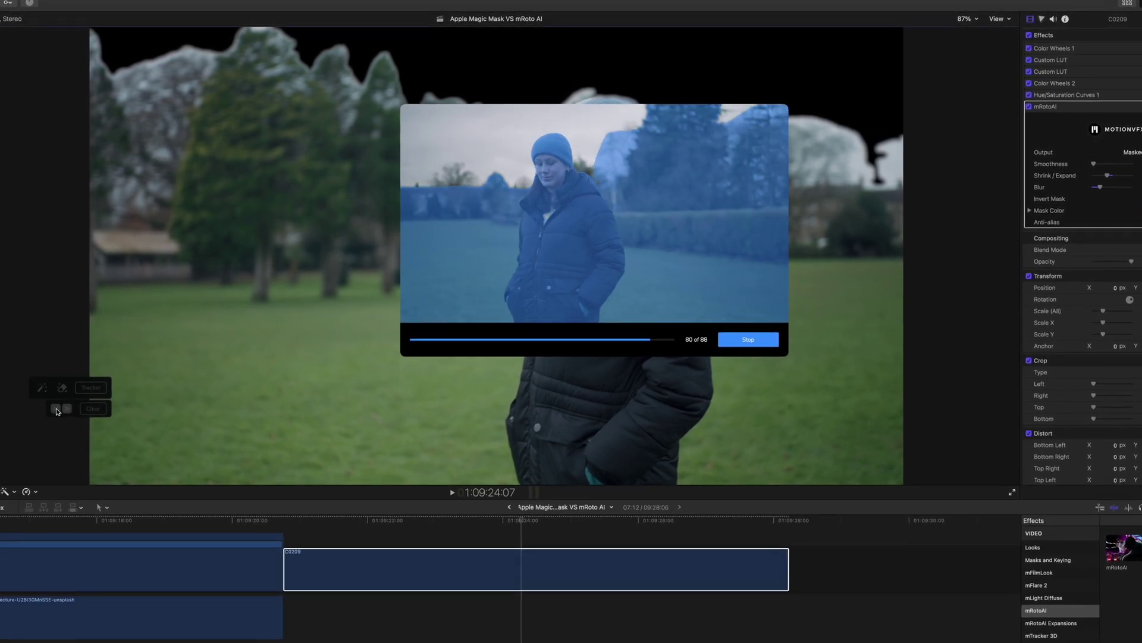
pyautogui.click(67, 406)
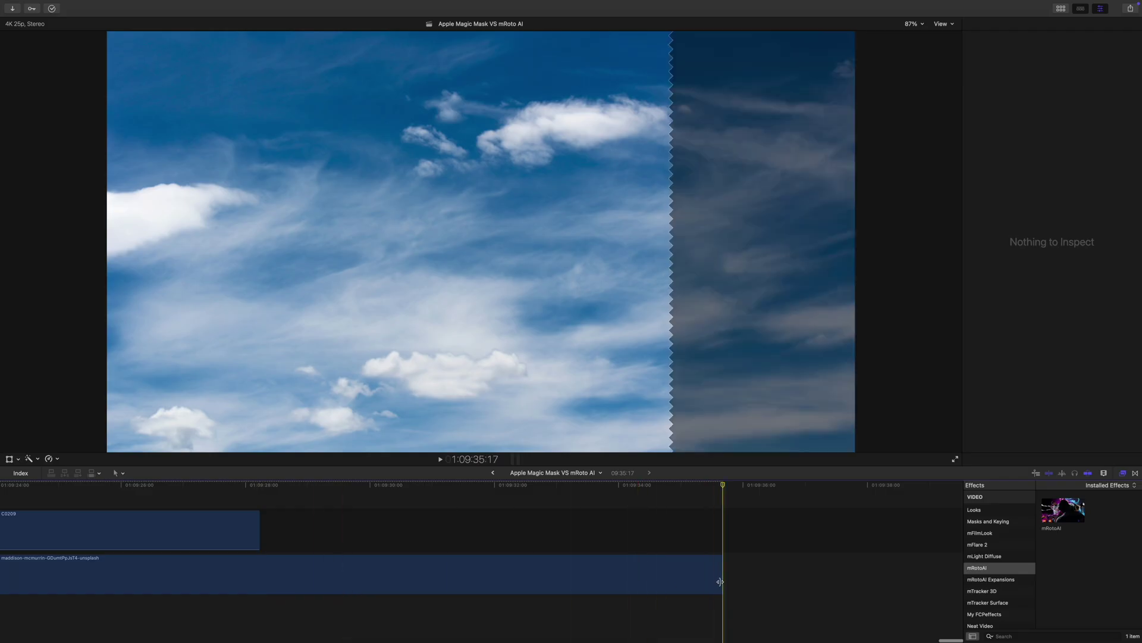
# Trim the sky clip's end to match the park clip and play the composite
pyautogui.moveTo(720, 588); pyautogui.dragTo(429, 589)
pyautogui.moveTo(254, 580); pyautogui.dragTo(255, 581)
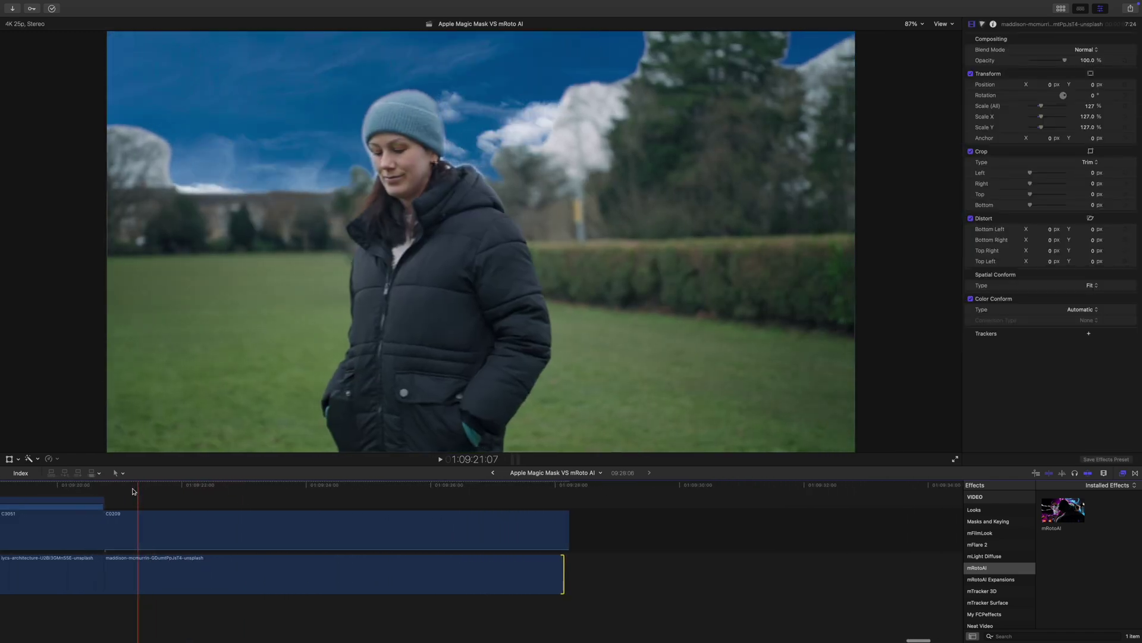
pyautogui.press('l')
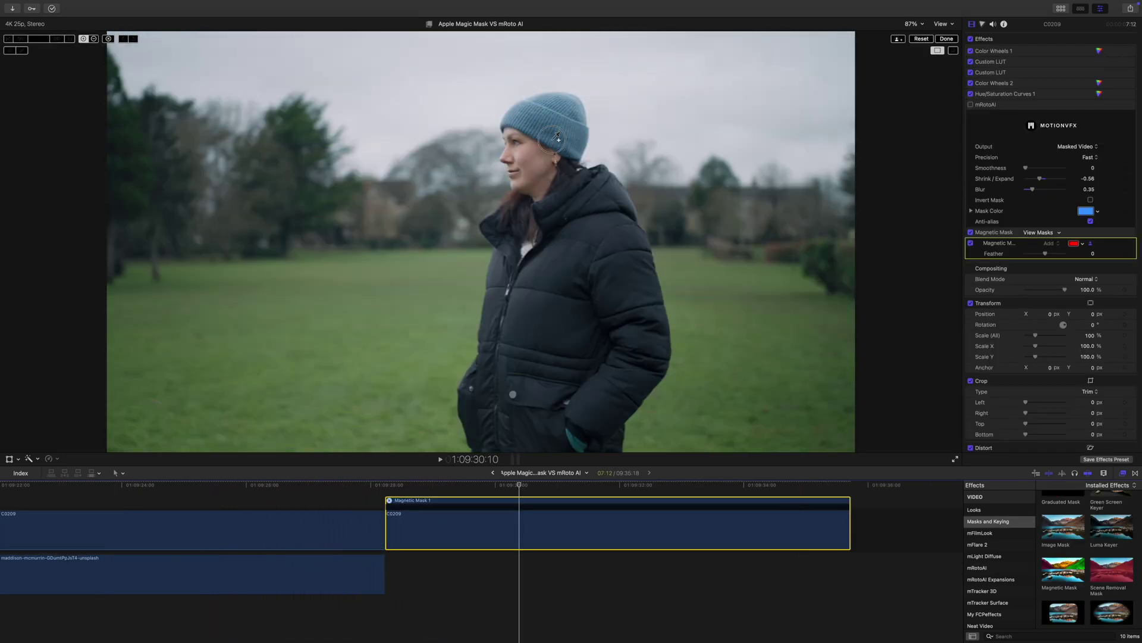
# Add Magnetic Mask points on the woman's hat, the grass and the trees, then analyse it across the clip
pyautogui.click(553, 140)
pyautogui.click(436, 298)
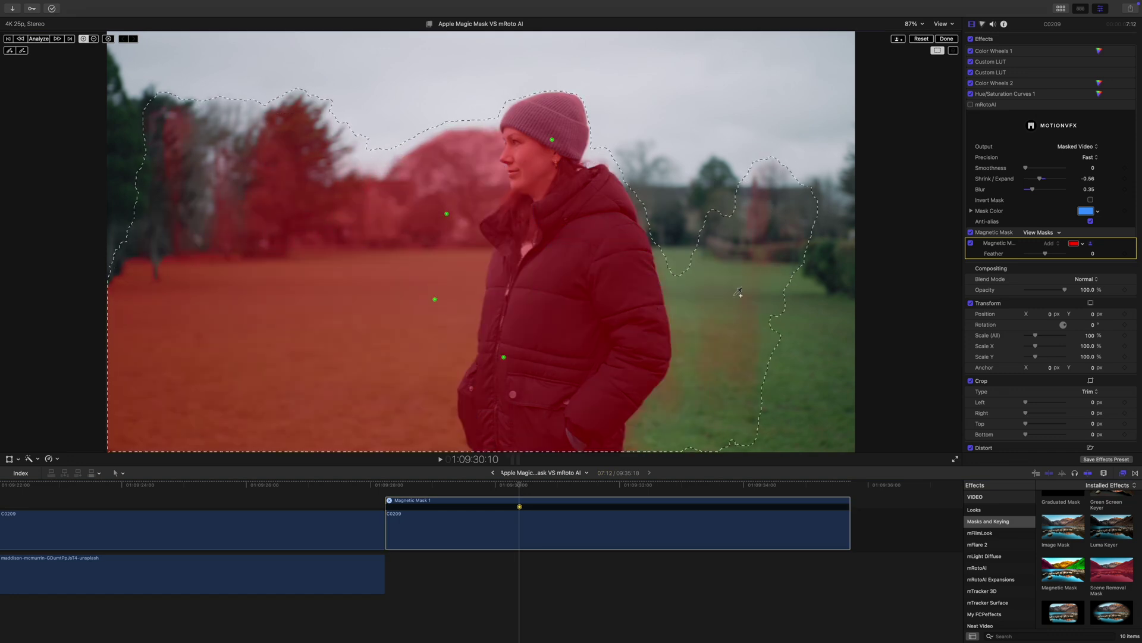
pyautogui.click(801, 264)
pyautogui.click(208, 132)
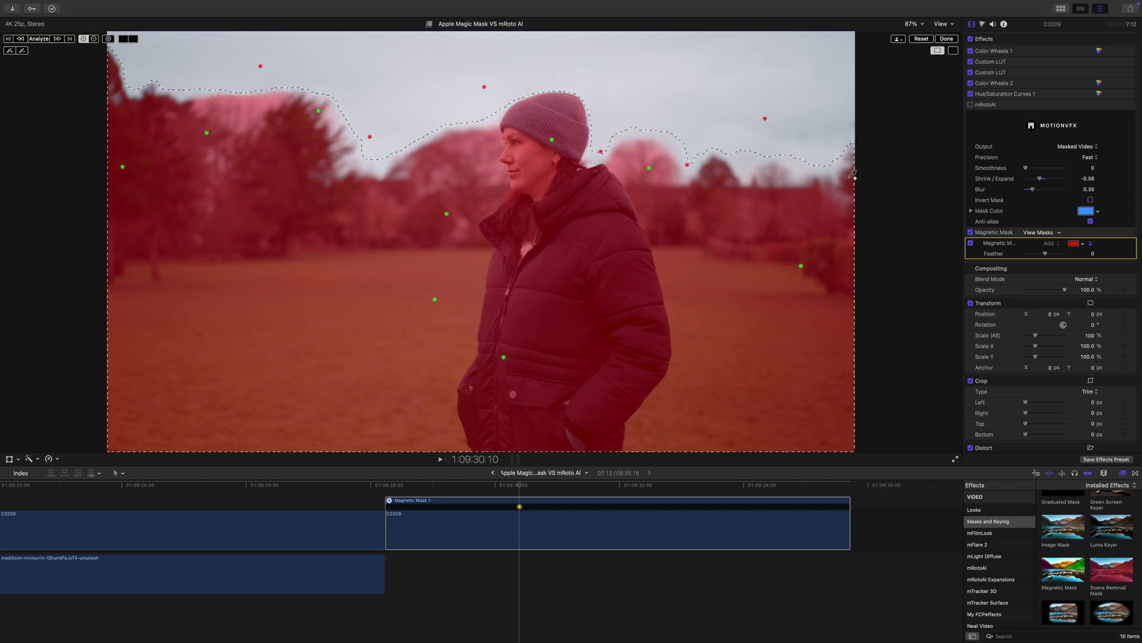
pyautogui.click(39, 39)
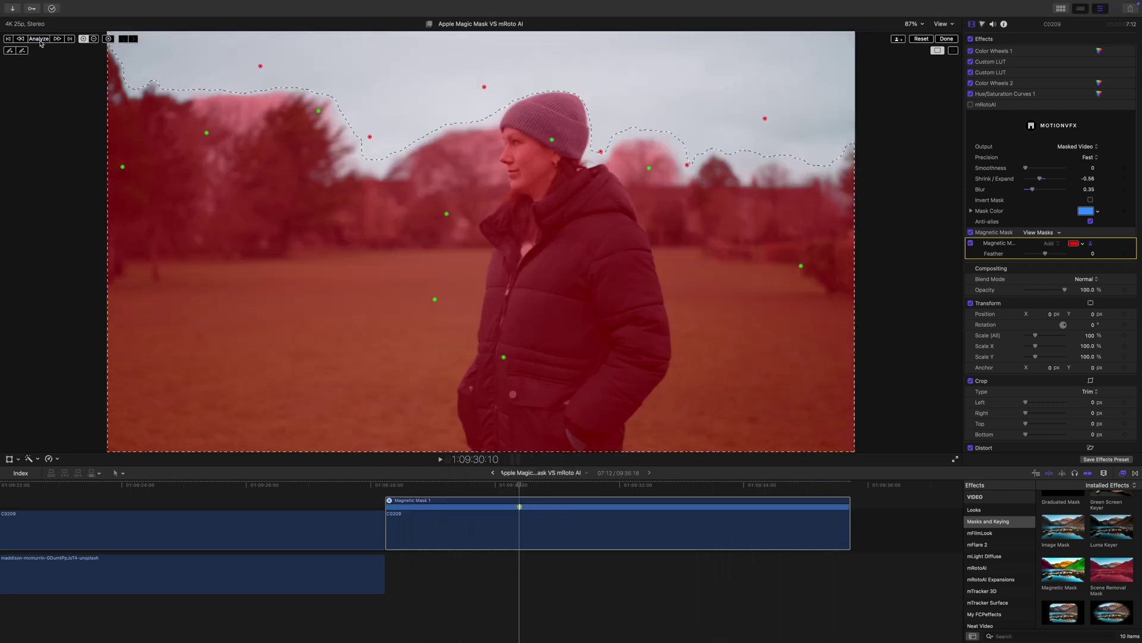
pyautogui.click(947, 39)
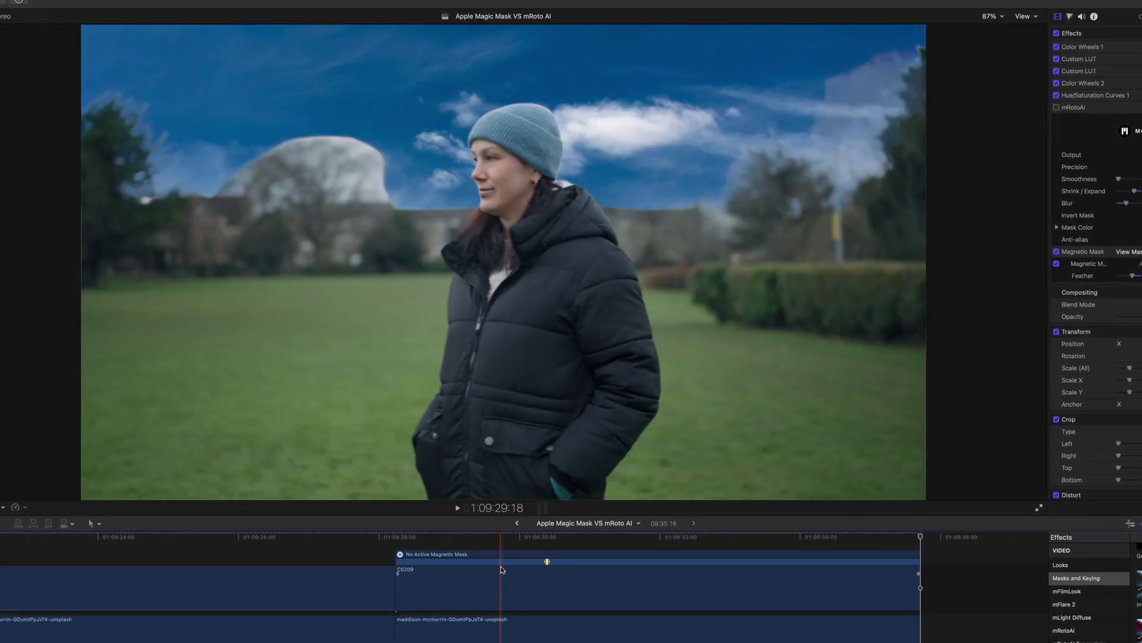
# Play the woman composited over the new blue sky
pyautogui.press('space')
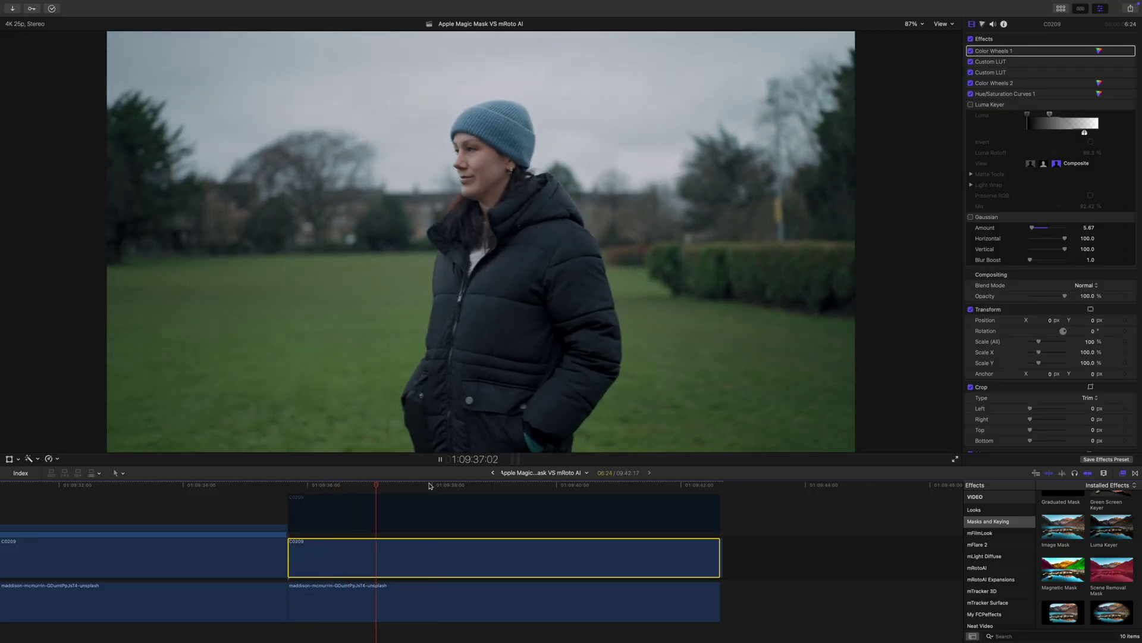
# Enable the Luma Keyer, then disable both park clips so only the cloudy blue sky clip plays
pyautogui.press('space')
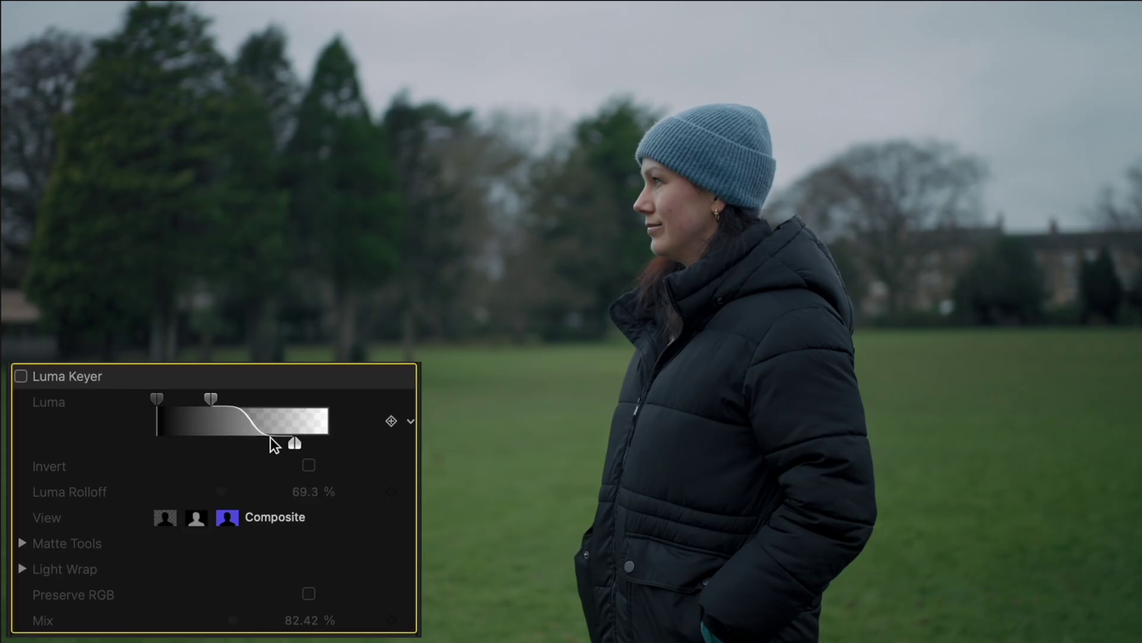
pyautogui.click(21, 376)
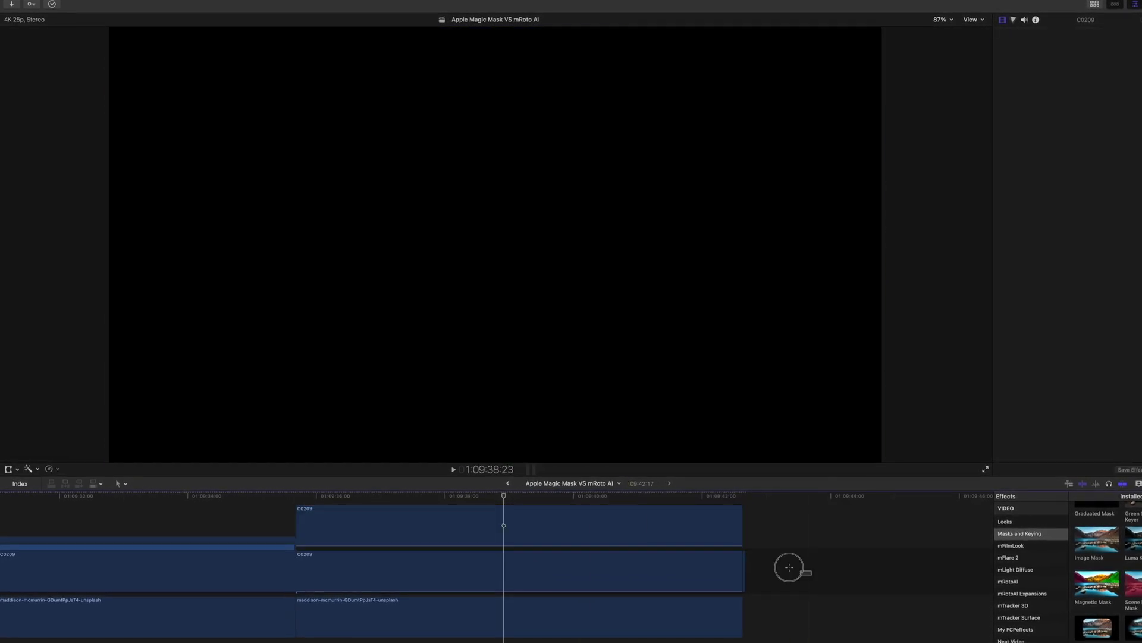
pyautogui.press('v')
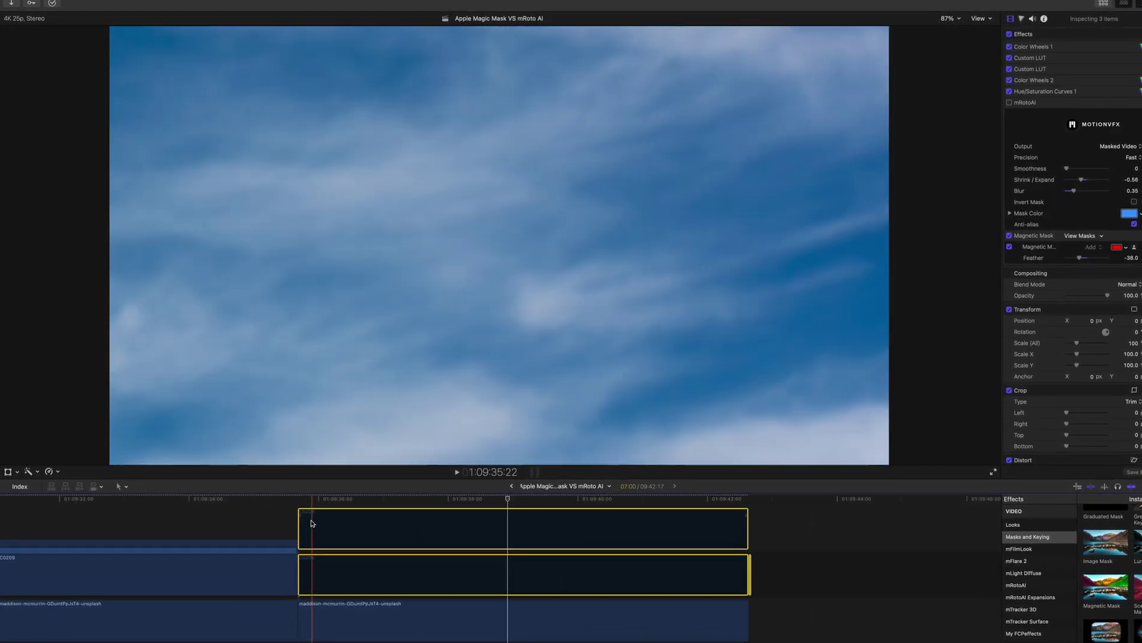
pyautogui.press('space')
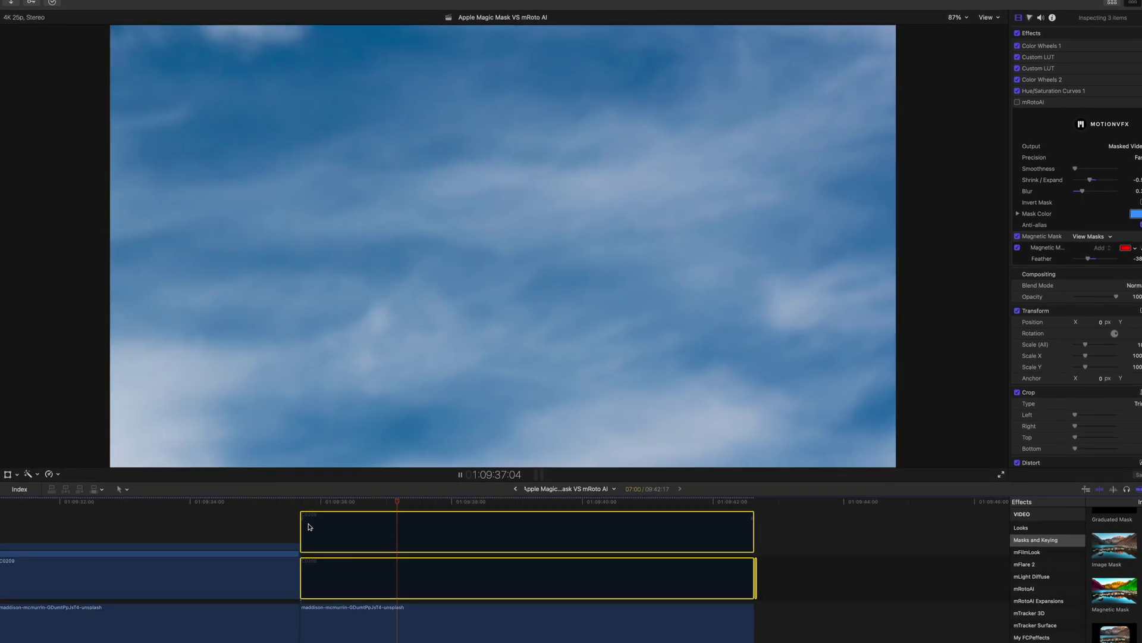